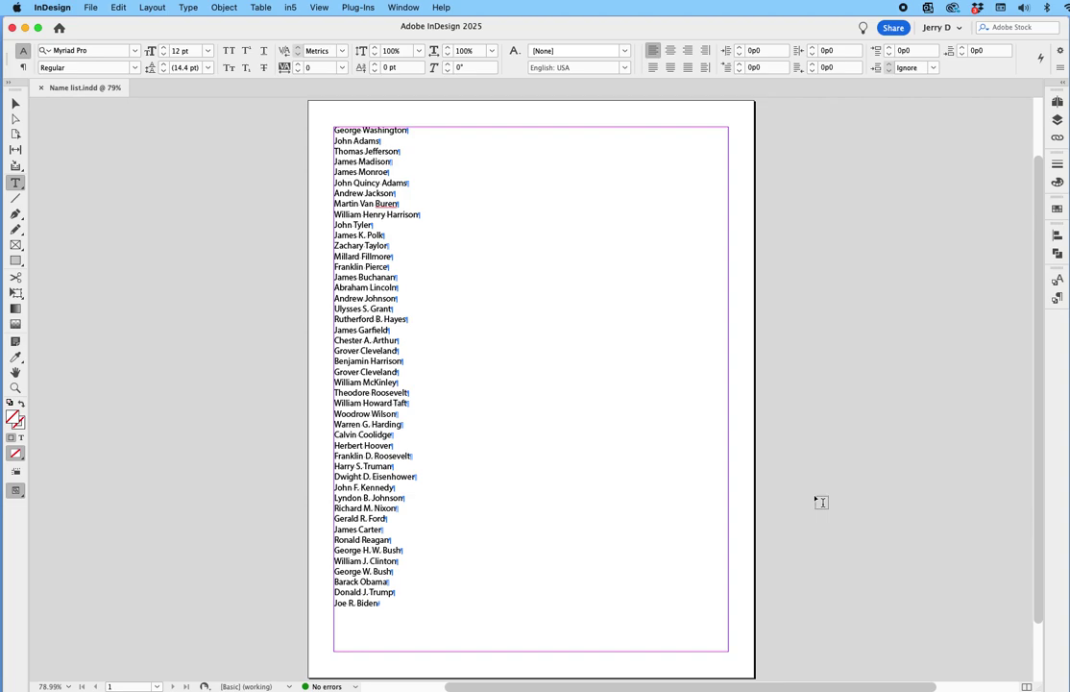
Start a GREP find expression with a captured group "(.+)" matching any character one or more times
key("super+f")
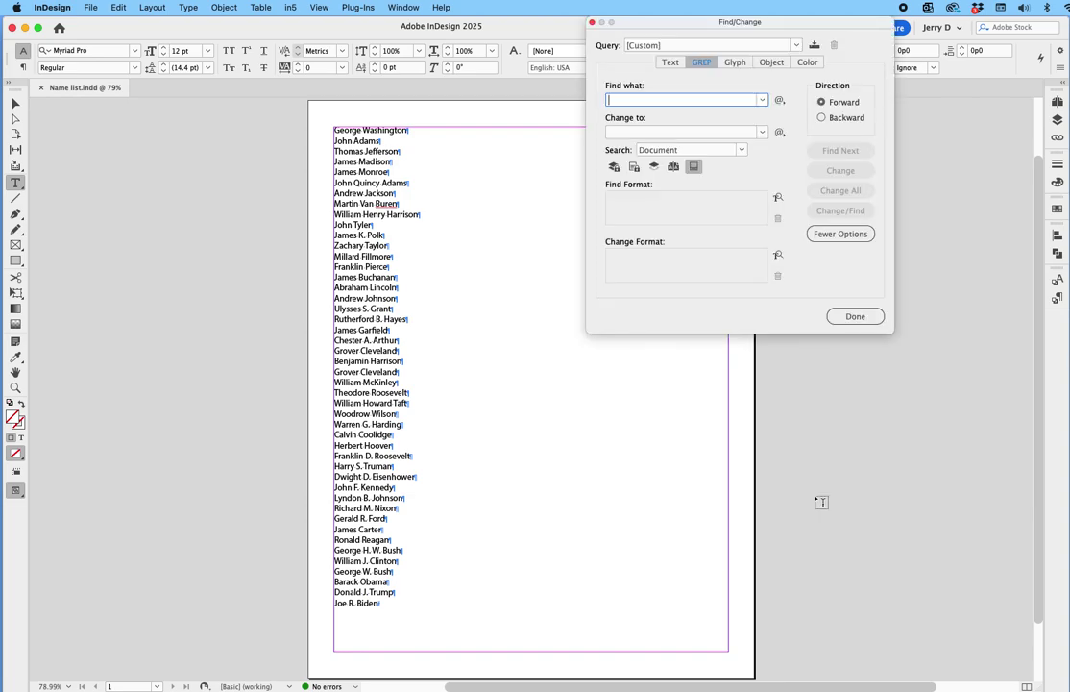
scroll(822, 490, "down", 3)
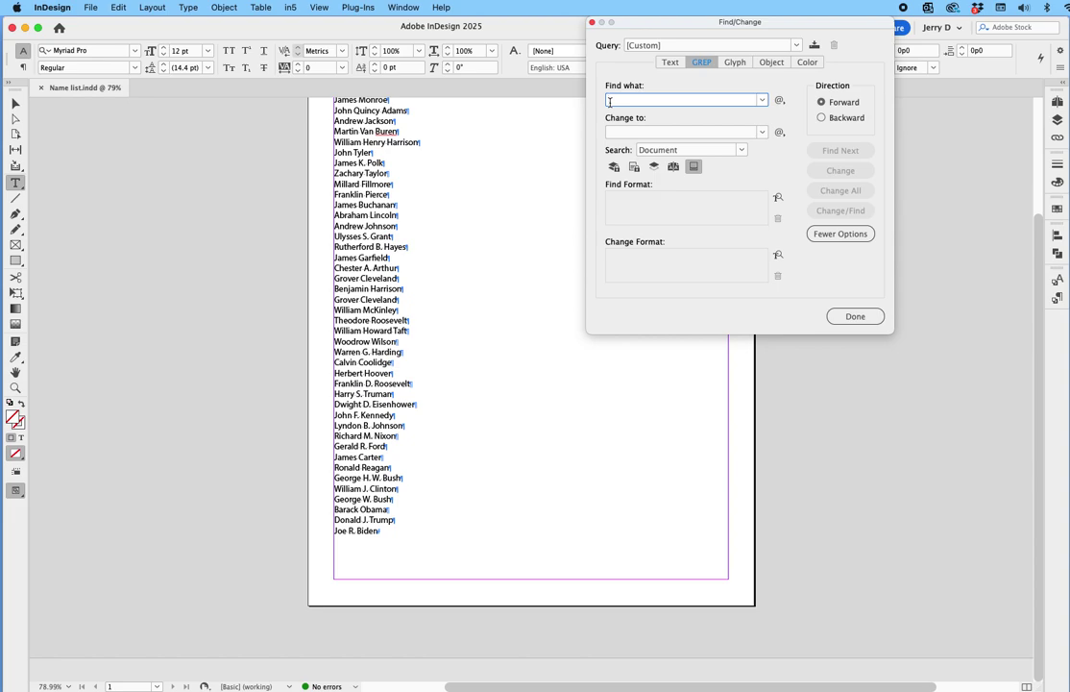
scroll(341, 204, "up", 5)
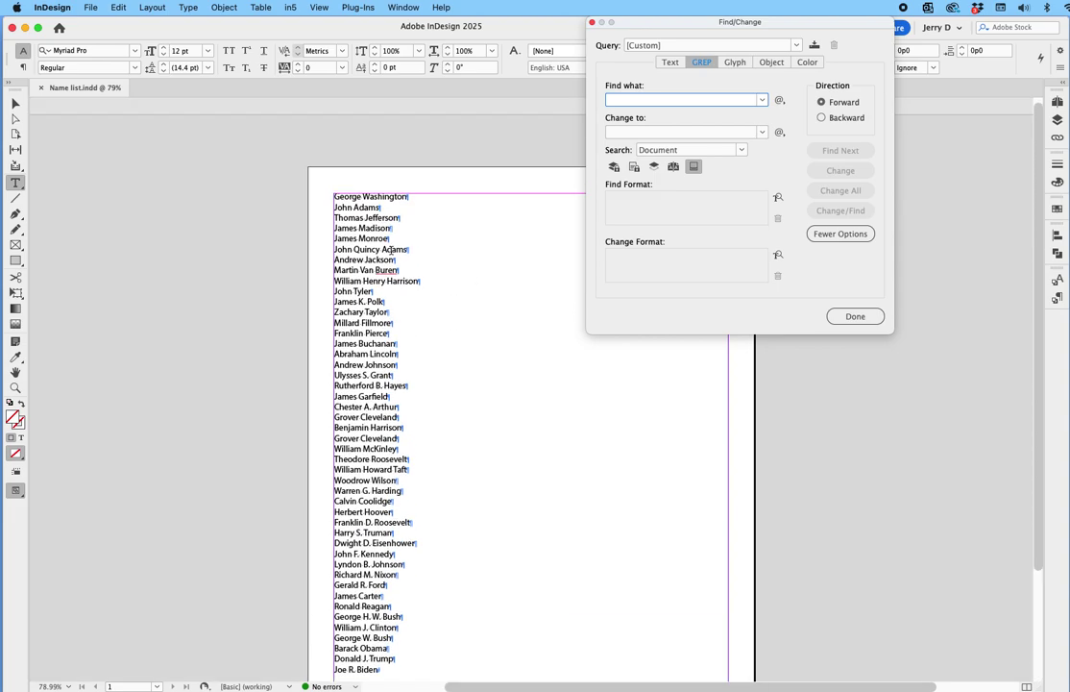
scroll(390, 250, "down", 2)
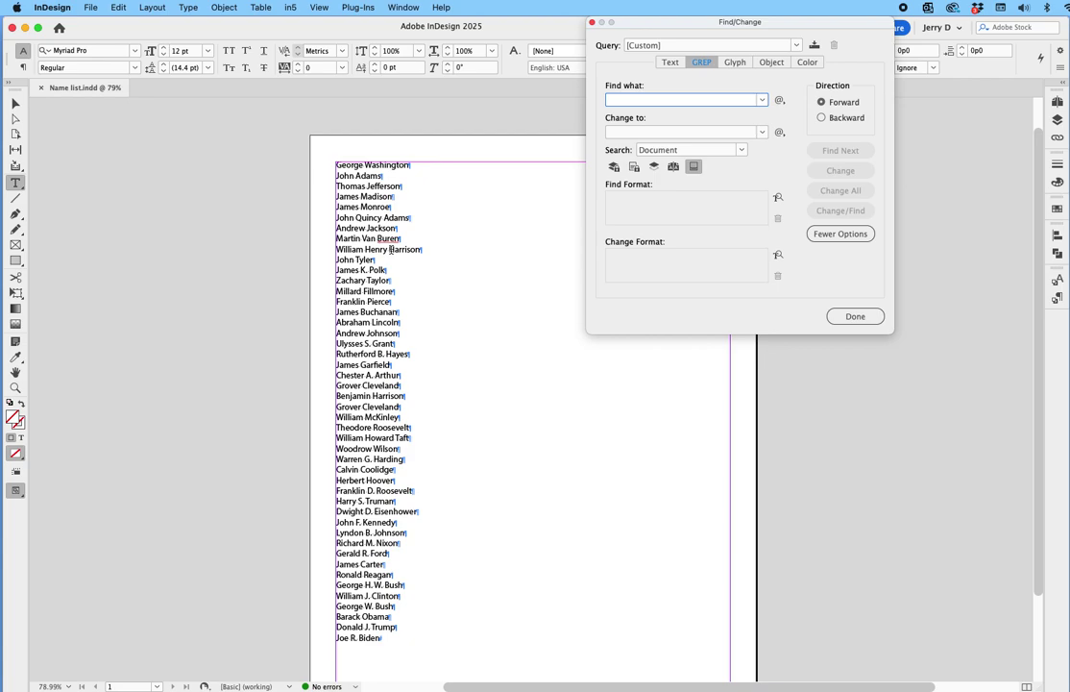
type("(")
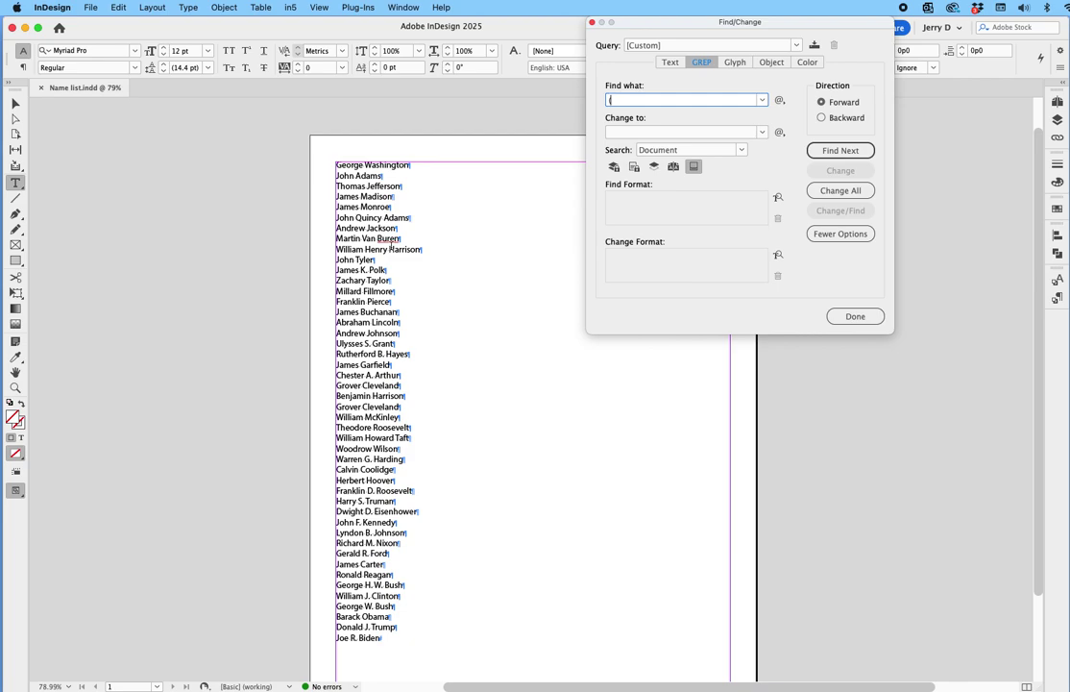
left_click(779, 99)
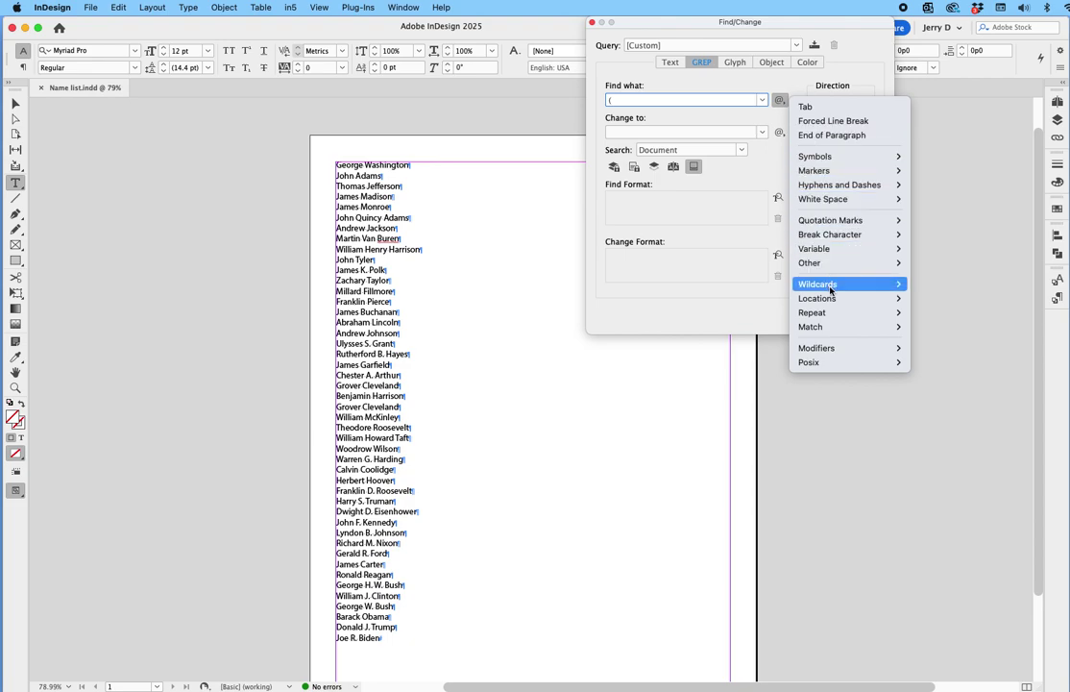
mouse_move(832, 287)
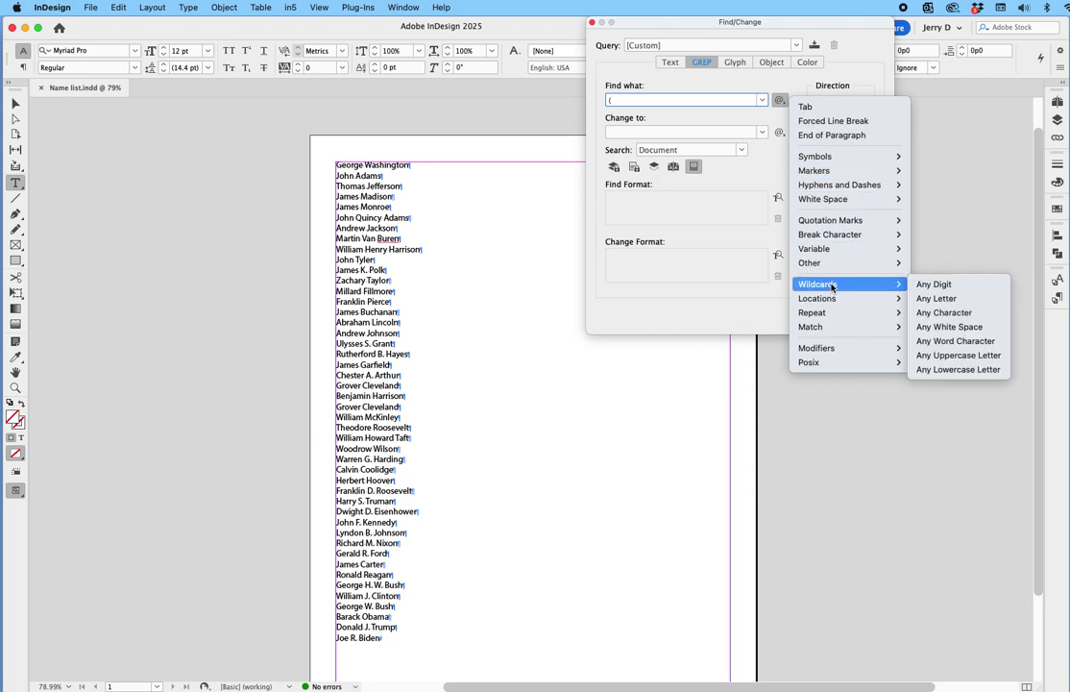
left_click(933, 310)
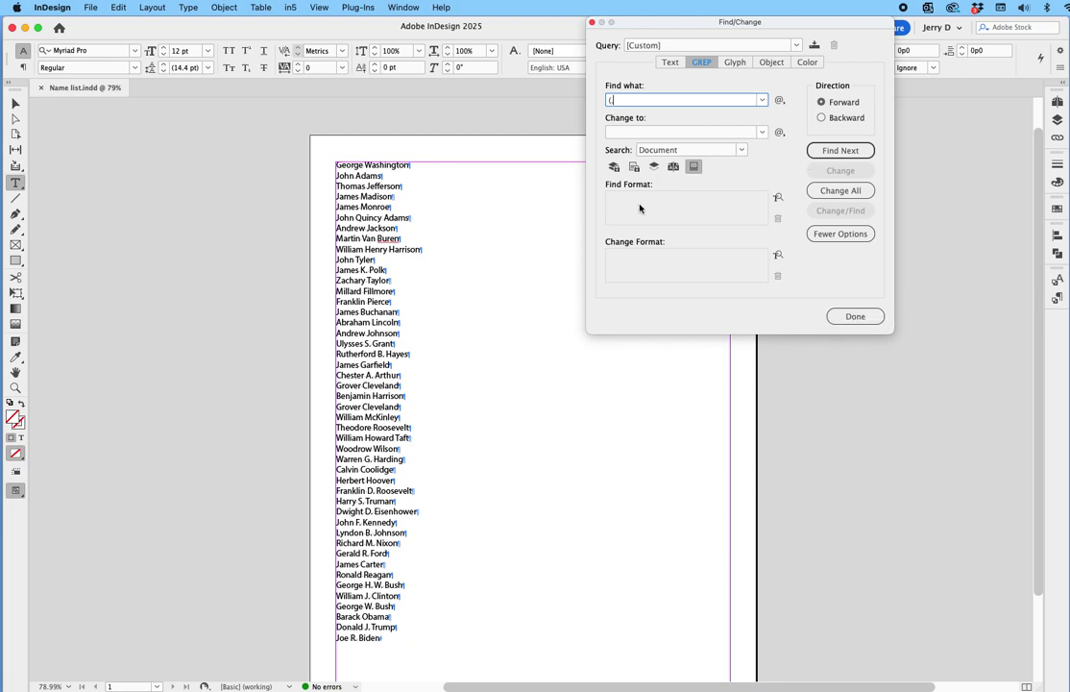
left_click(777, 99)
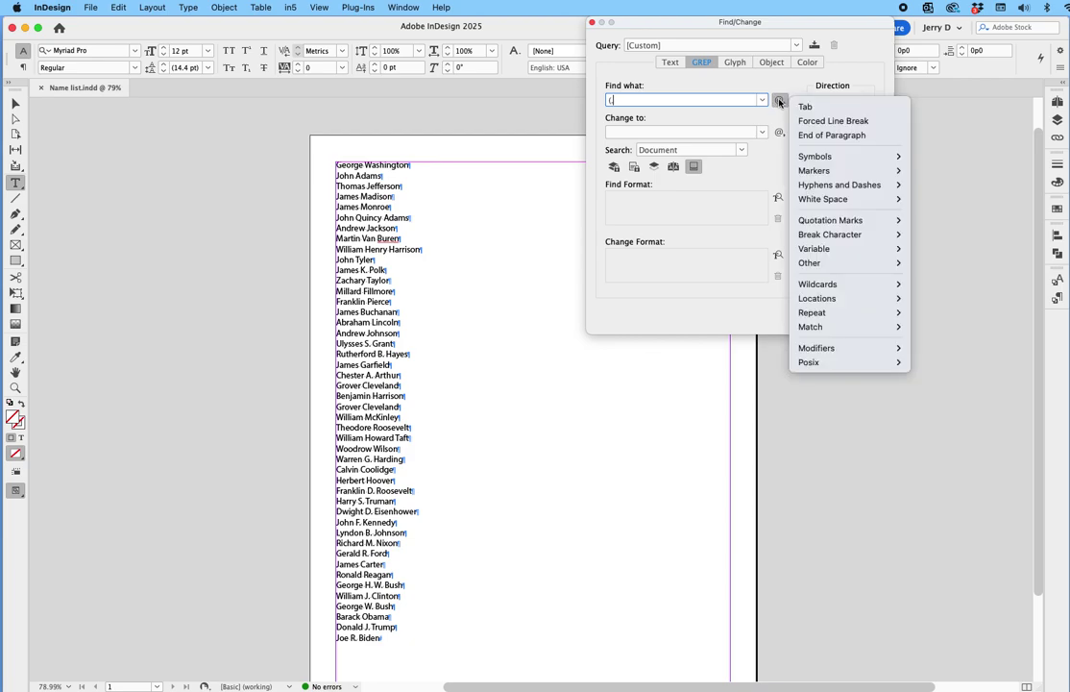
mouse_move(832, 314)
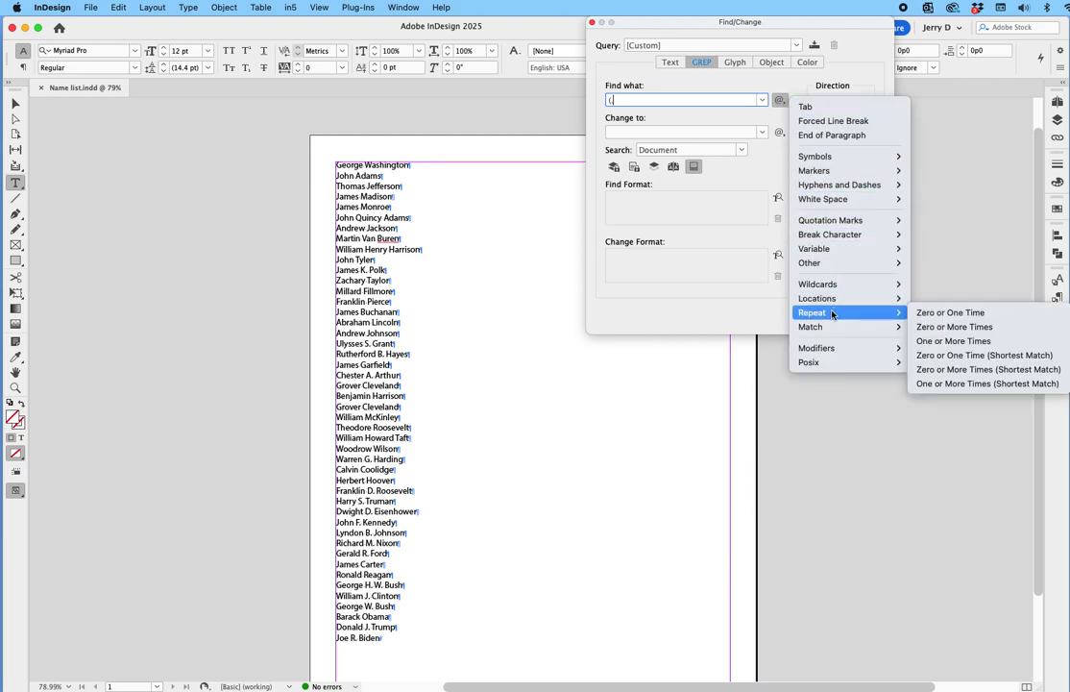
left_click(925, 341)
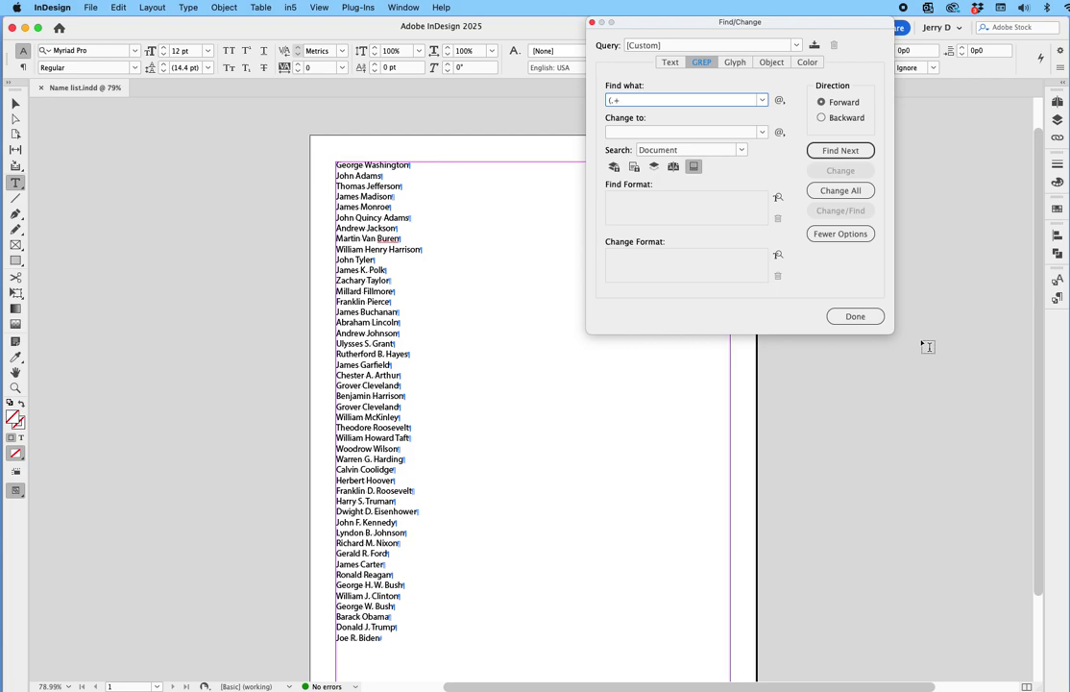
type(")")
Extend the find expression with a space and a second identical group so it reads "(.+) (.+)"
key("super+a")
left_click(634, 101)
type("(.+)")
Set the replacement expression to "$2, $1", putting Found 2 first, followed by a comma, a space and Found 1
left_click(625, 132)
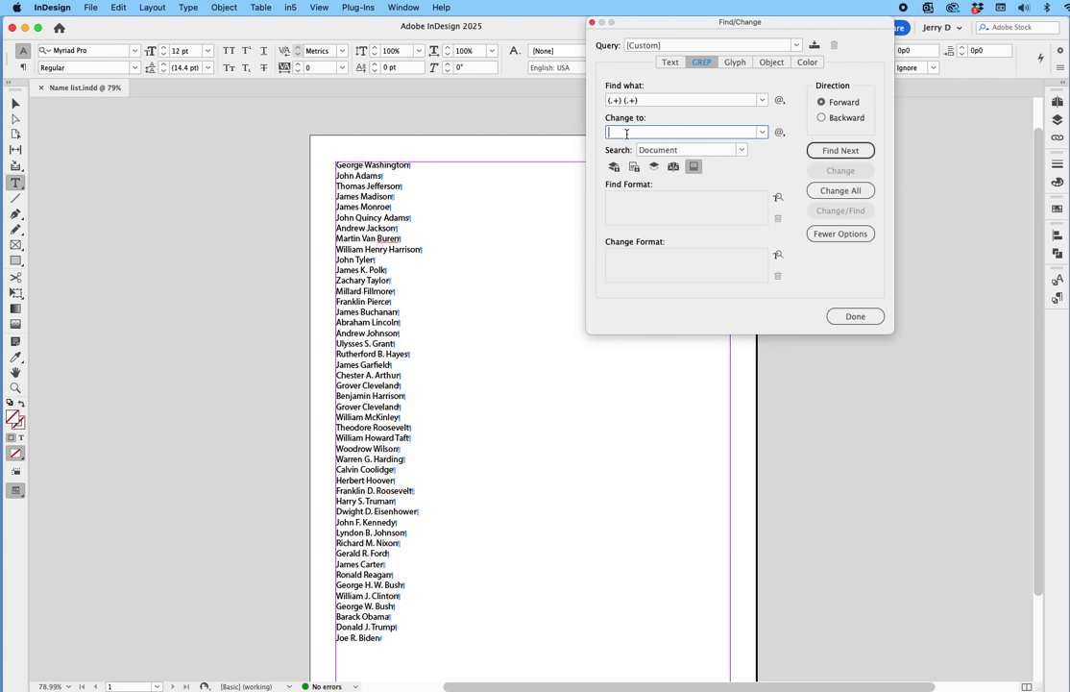
left_click(781, 136)
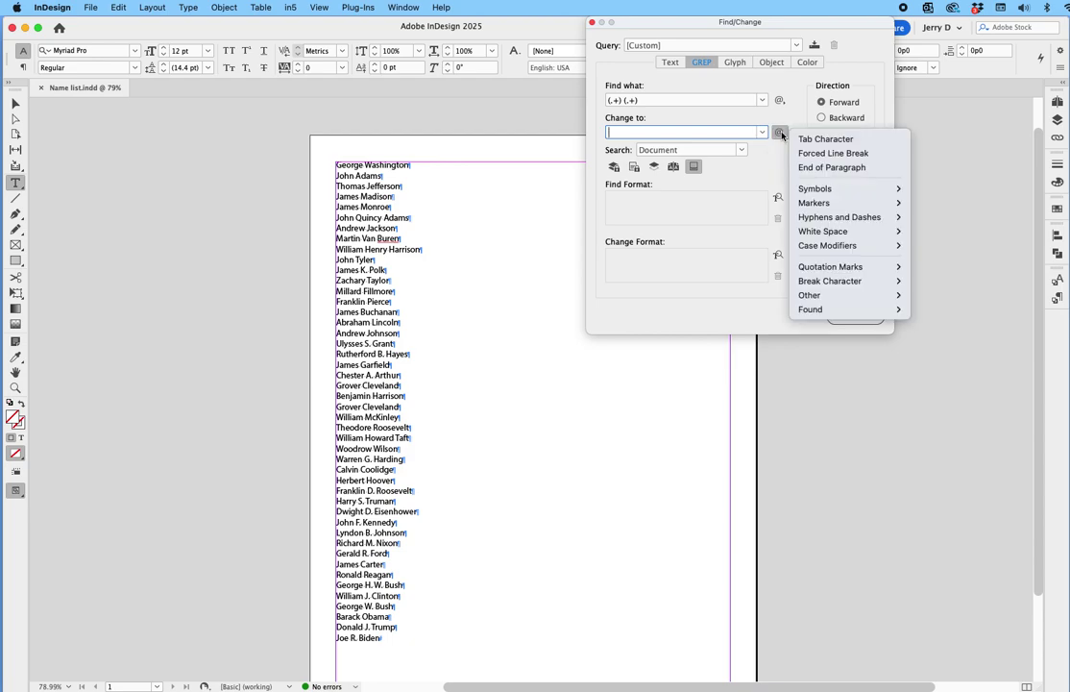
mouse_move(838, 311)
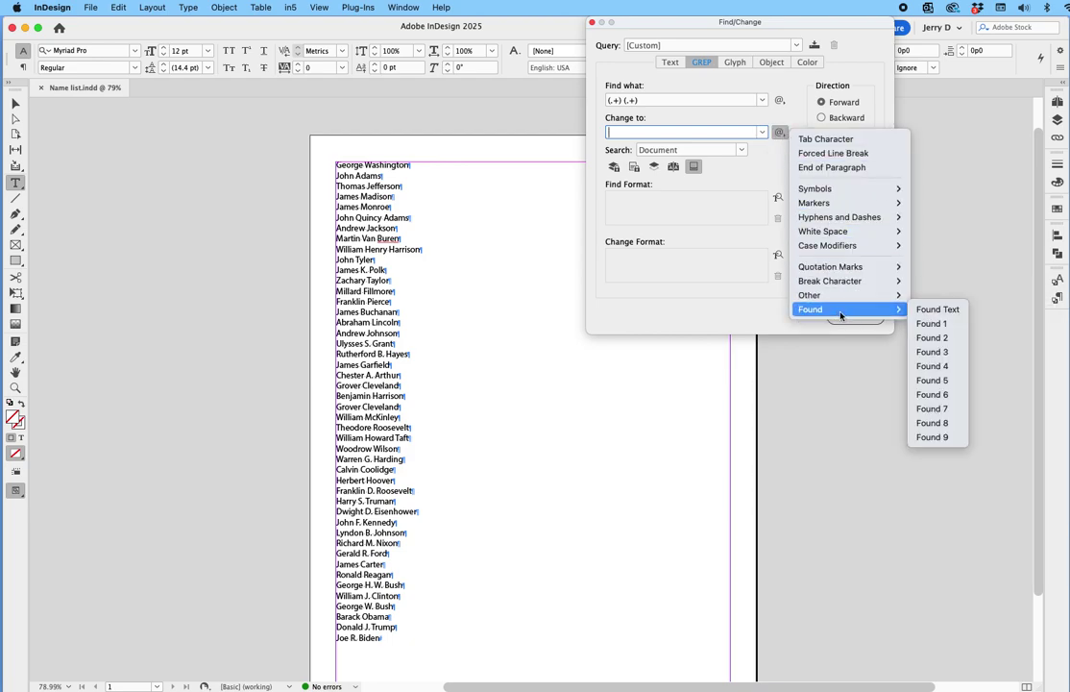
left_click(940, 343)
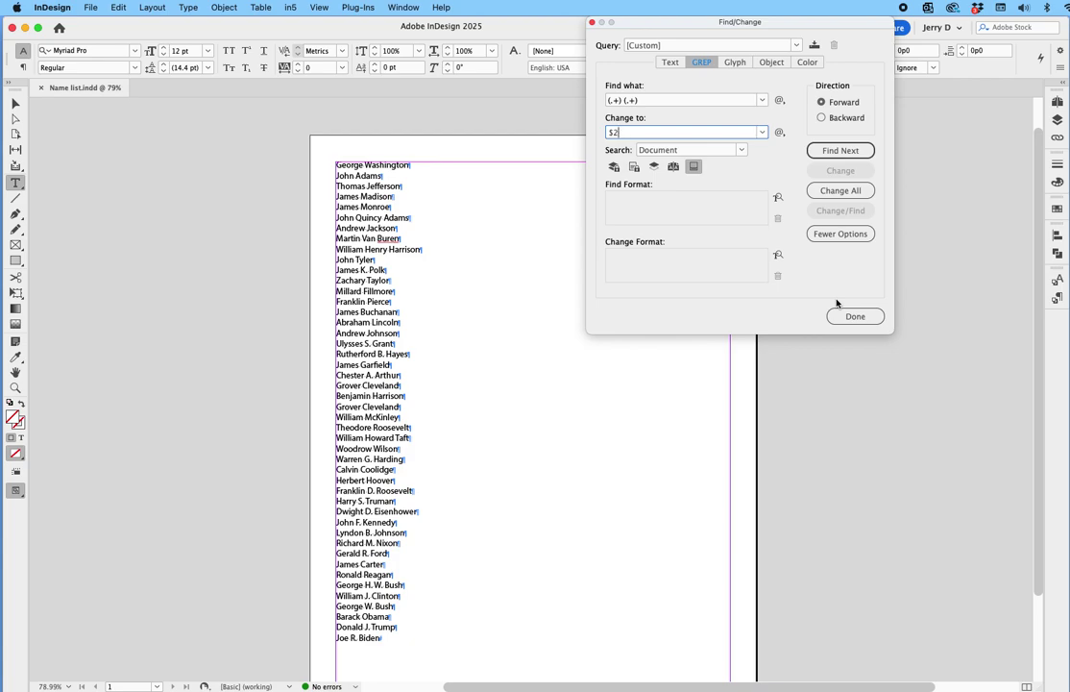
type(",")
left_click(779, 131)
mouse_move(814, 309)
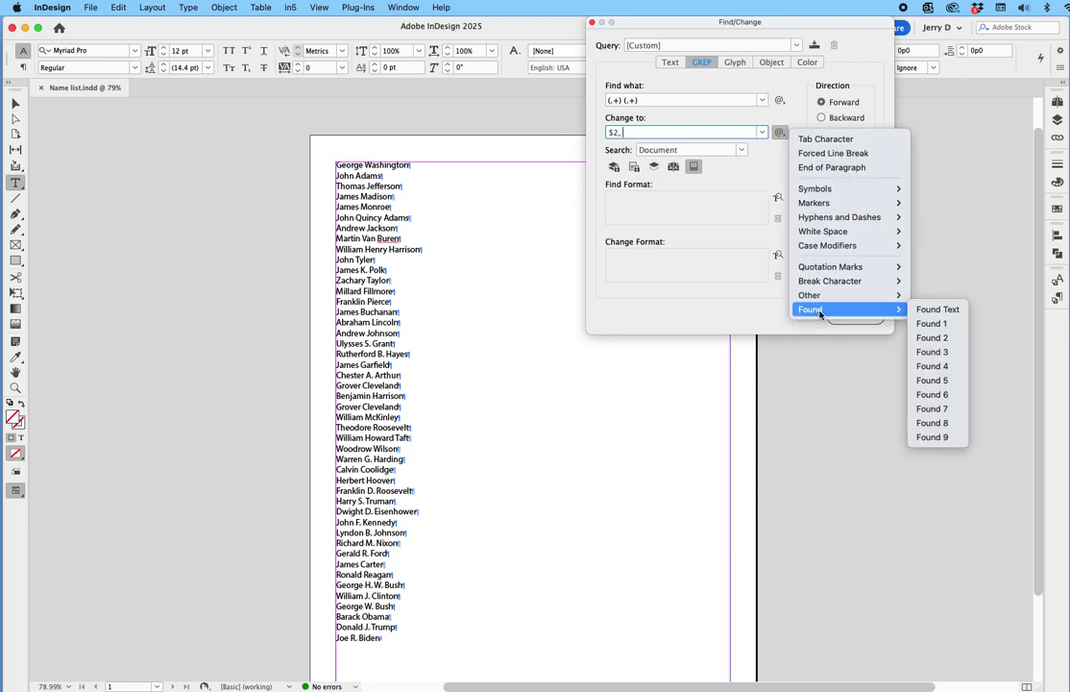
left_click(927, 324)
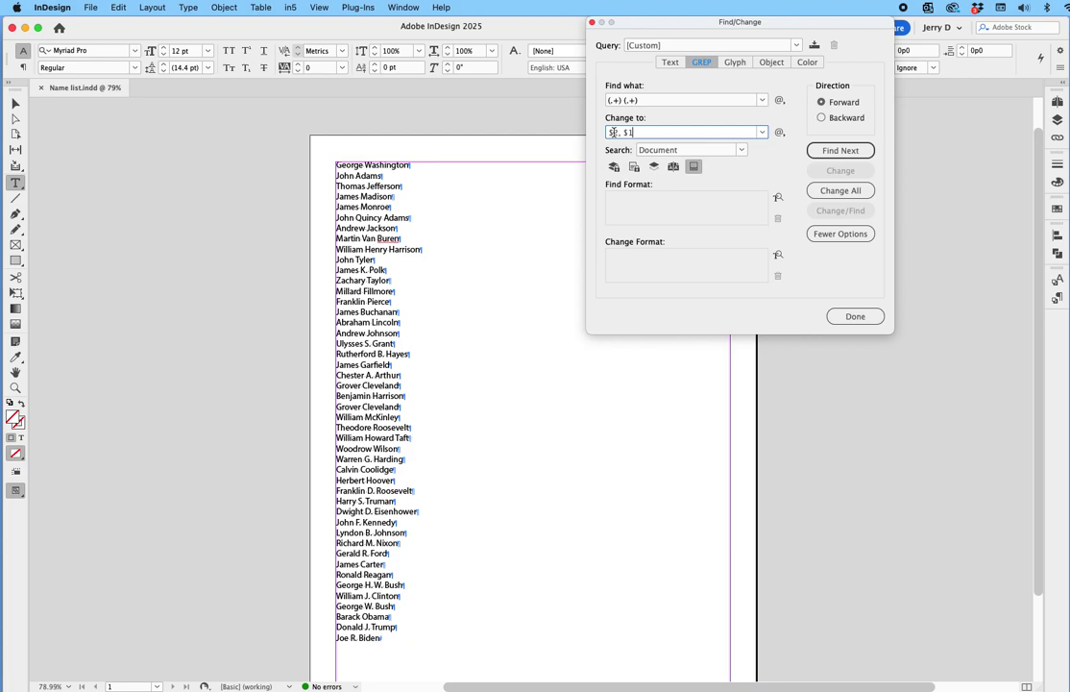
Replace all matches throughout the document and close Find/Change
left_click(815, 190)
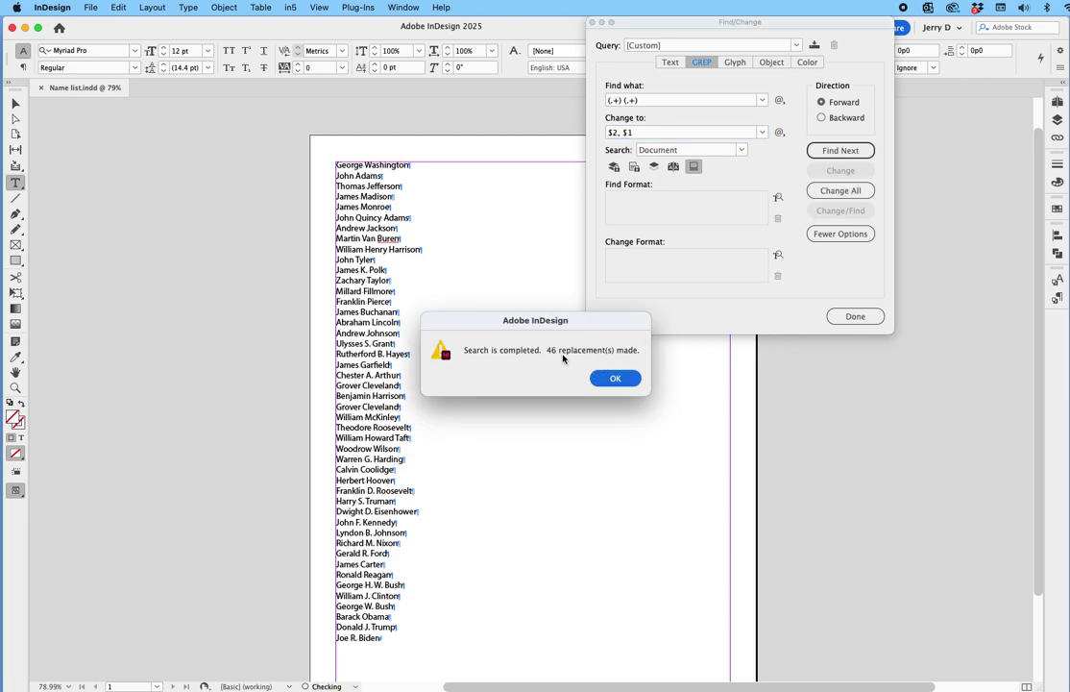
left_click(622, 379)
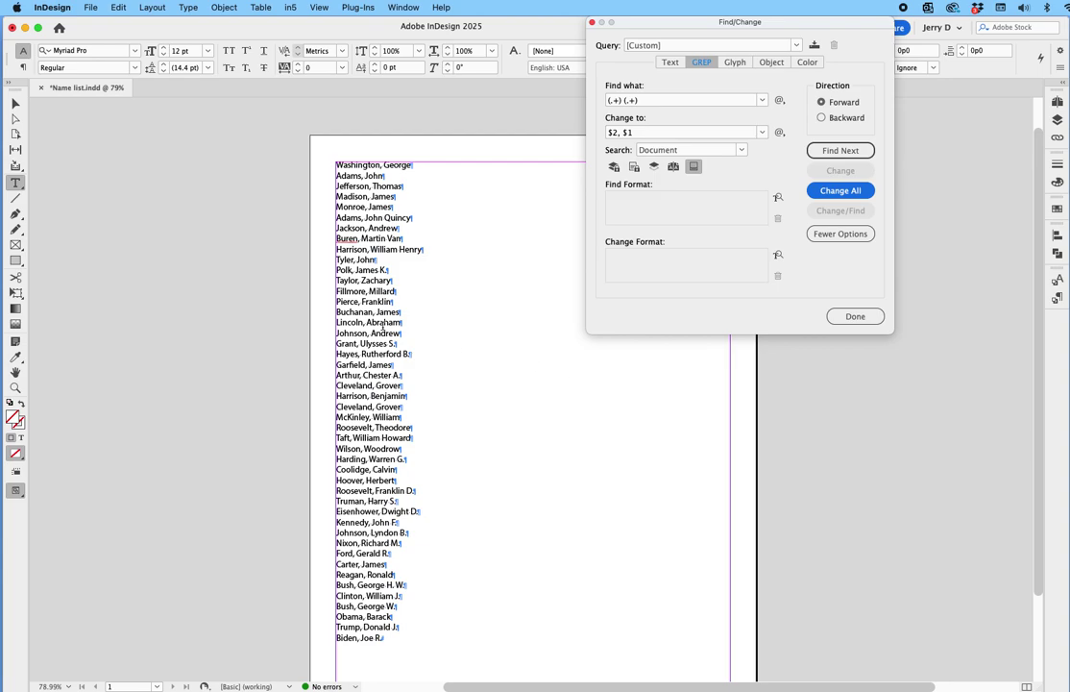
left_click(471, 210)
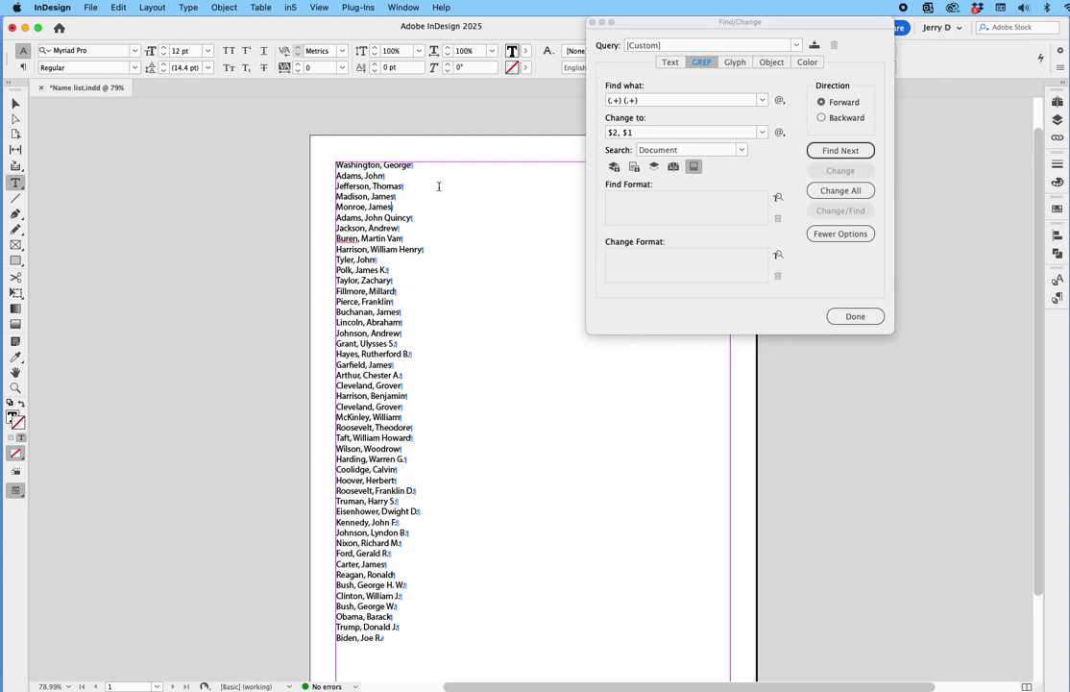
left_click_drag(313, 148, 530, 338)
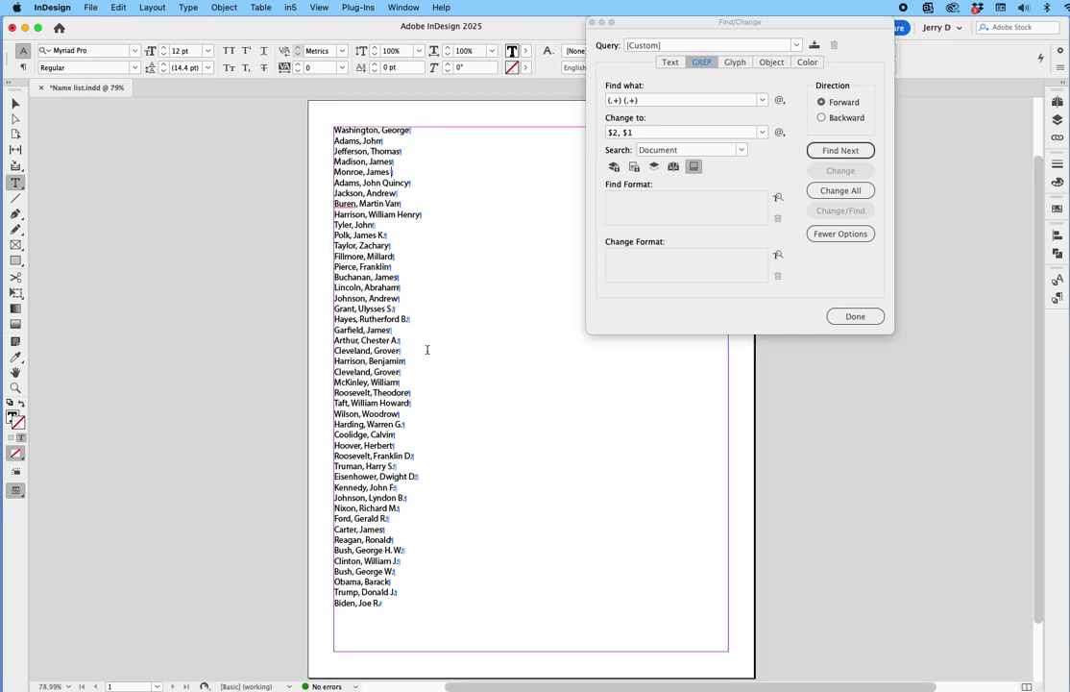
left_click(853, 316)
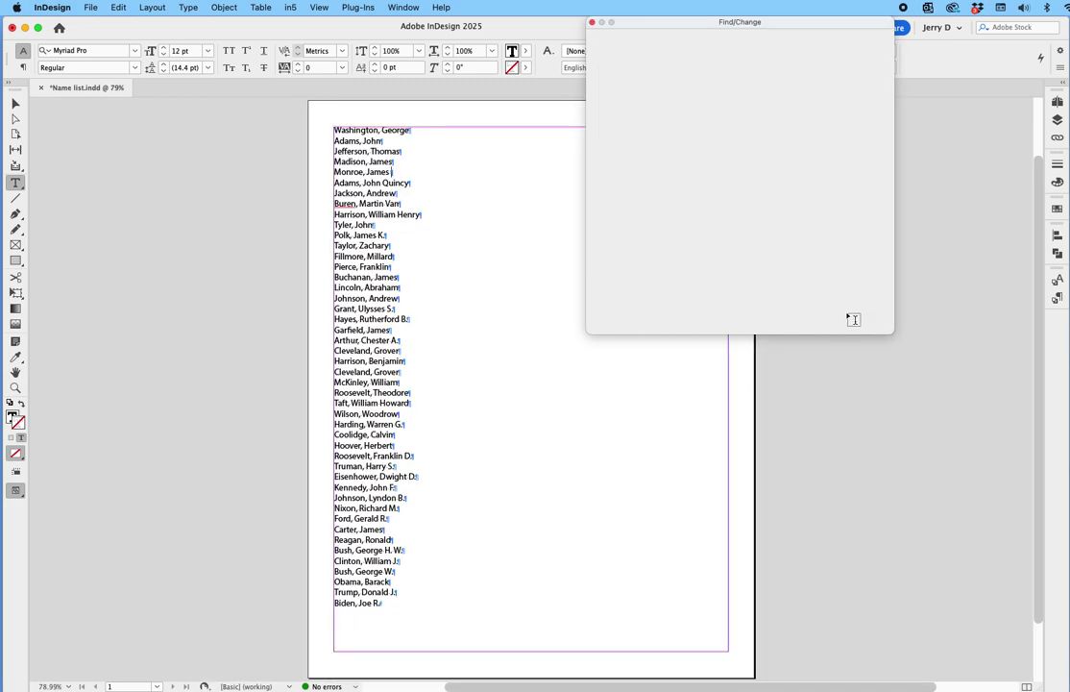
Select the entire name list and bring up the application's sample JavaScript scripts
key("super+a")
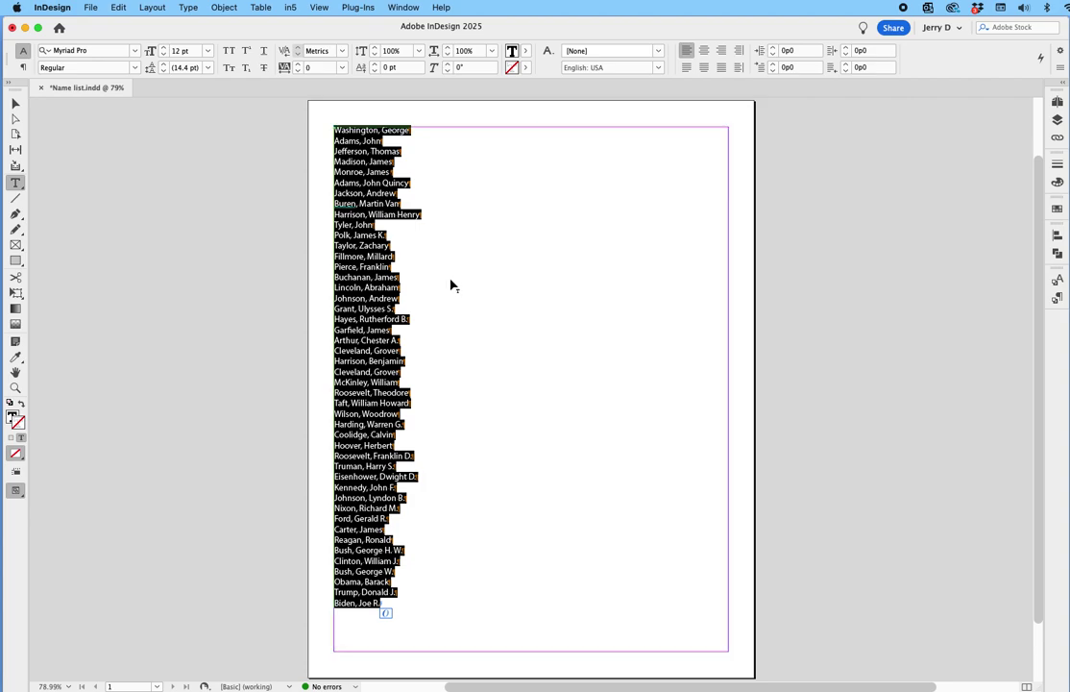
left_click(403, 8)
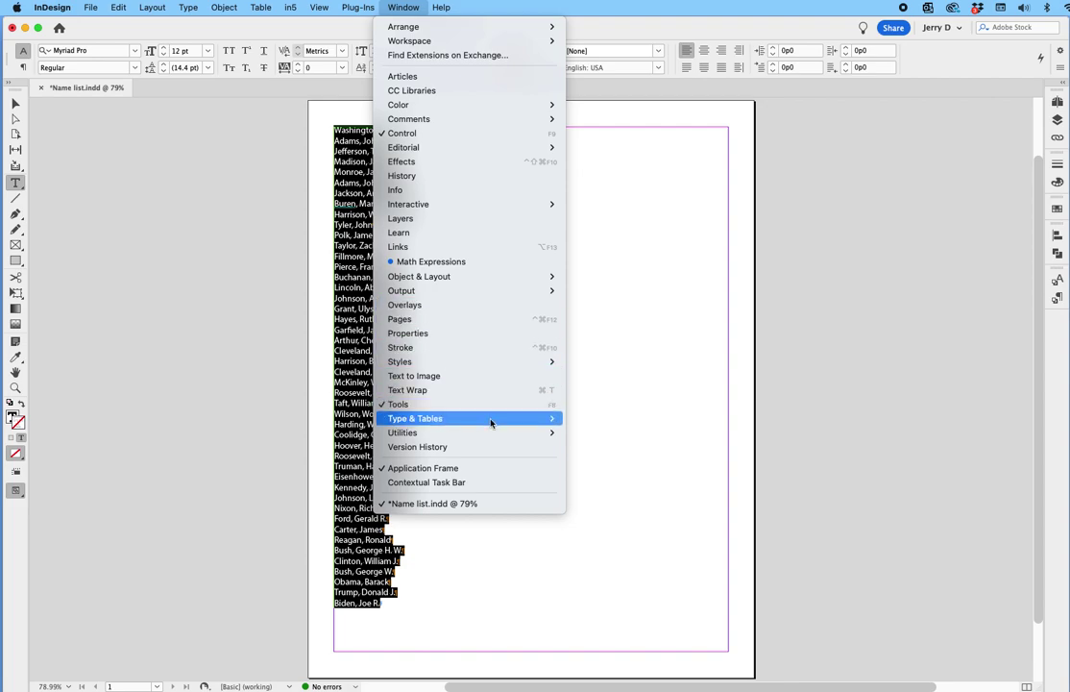
mouse_move(489, 436)
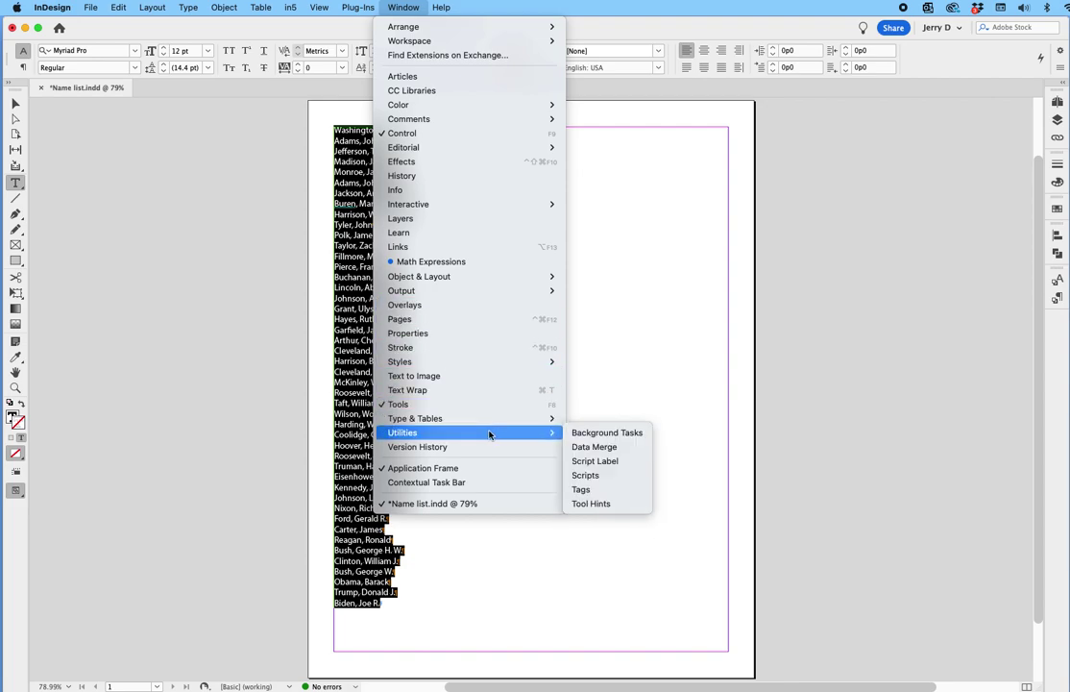
left_click(584, 476)
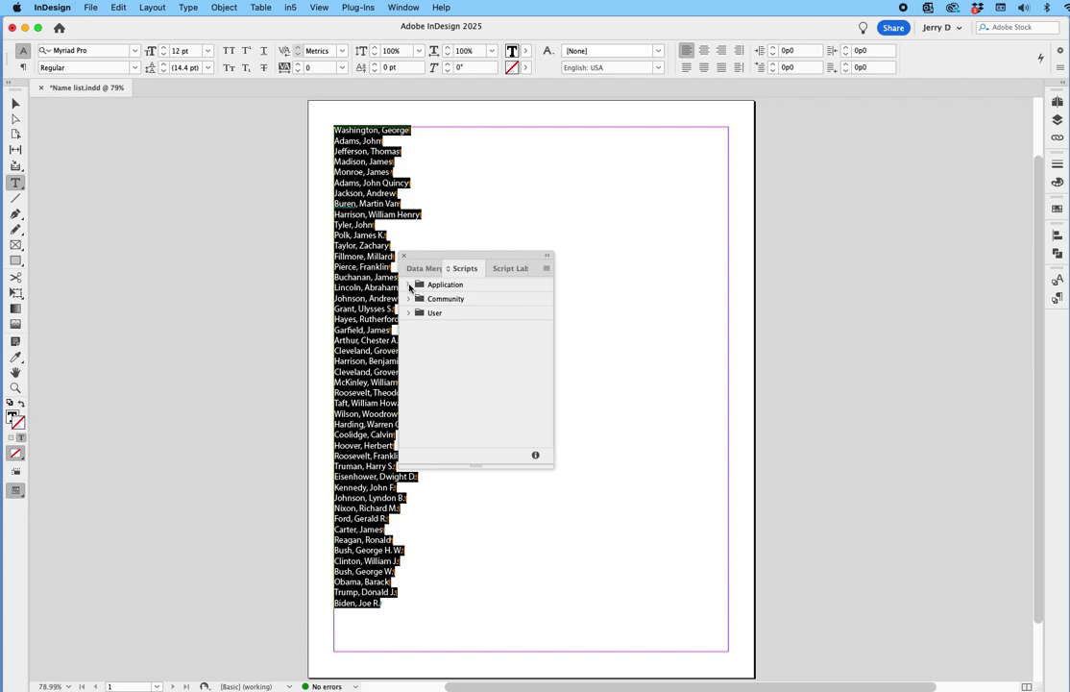
left_click(410, 286)
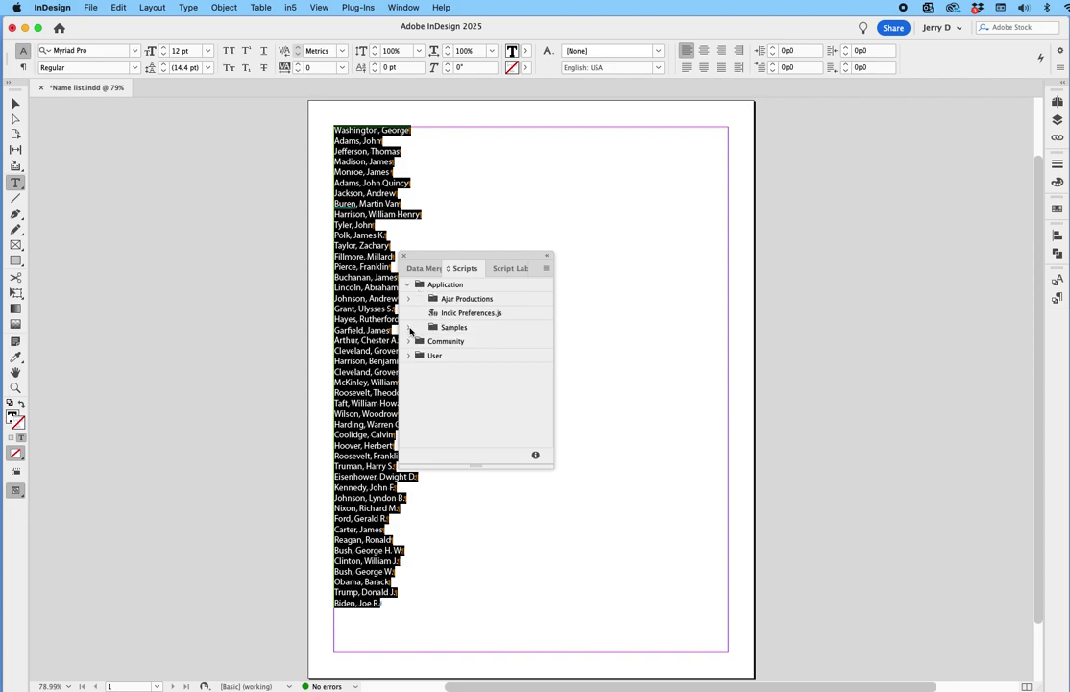
left_click(409, 328)
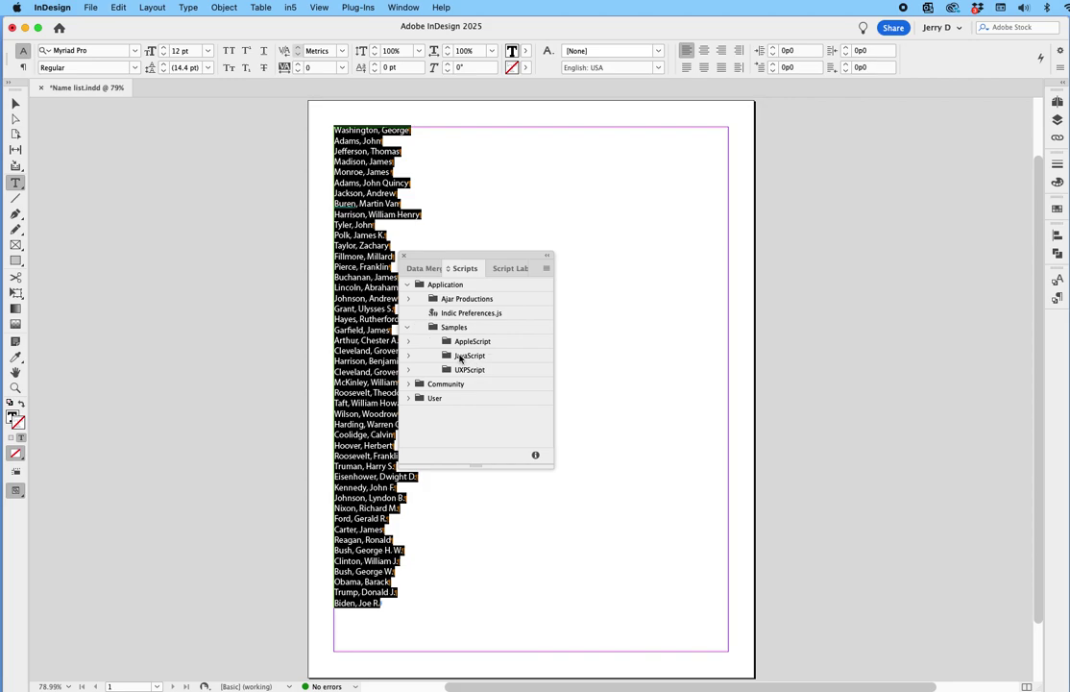
left_click(408, 356)
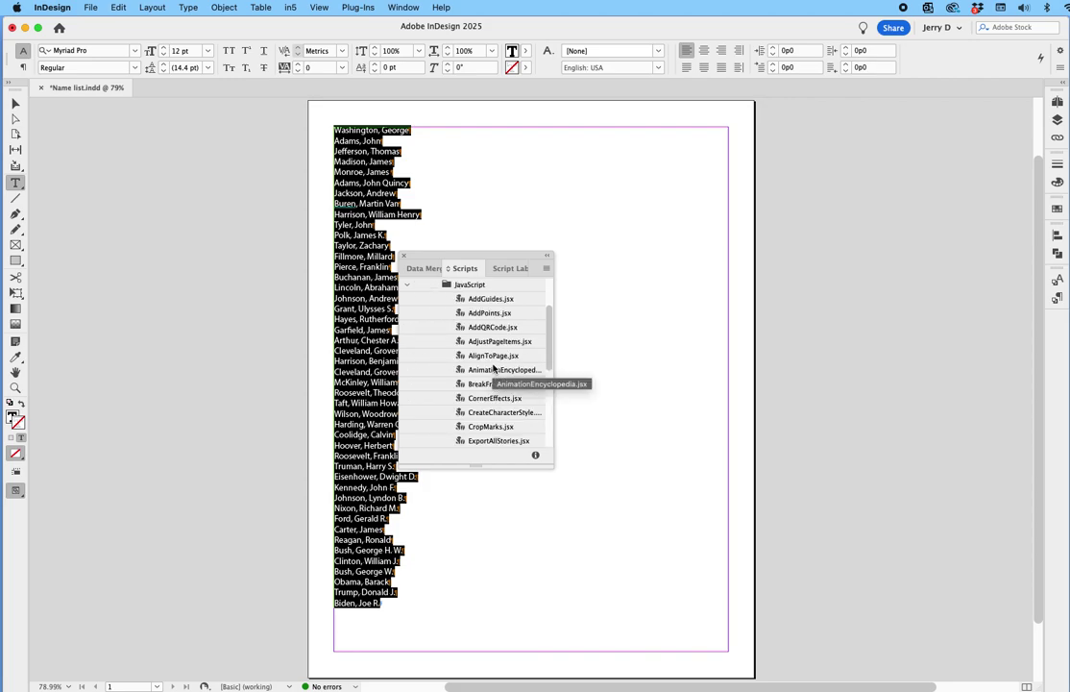
Sort the selected names with SortParagraphs.jsx, using Ignore Formatting (faster) and Ignore Spaces, and close the scripts list
scroll(493, 367, "down", 2)
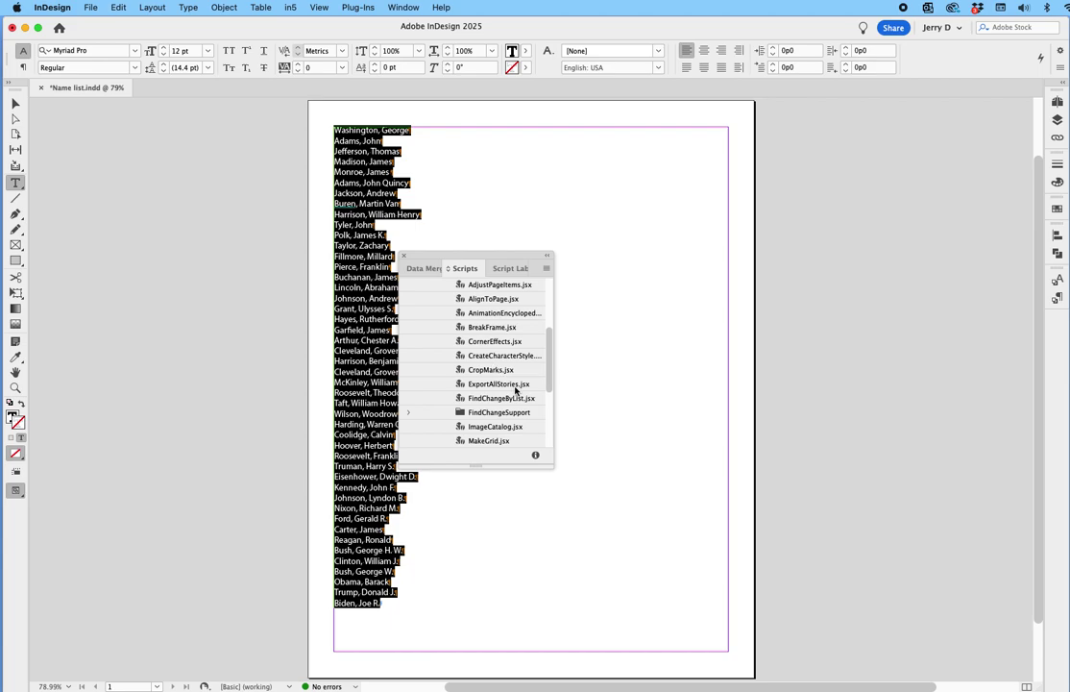
scroll(516, 392, "down", 1)
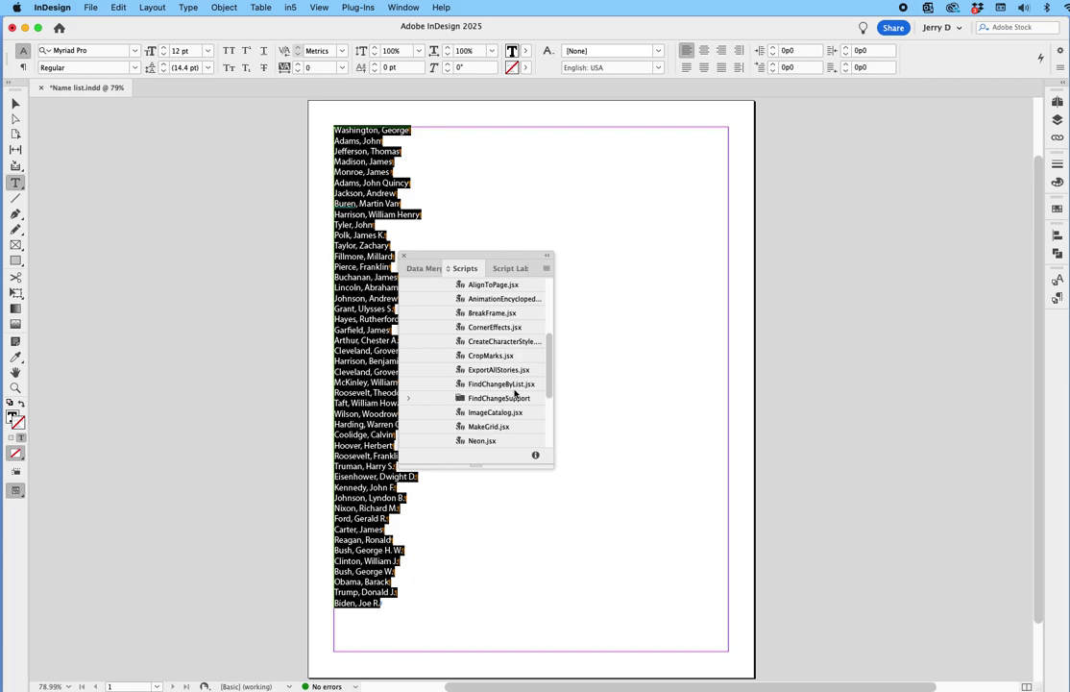
scroll(516, 392, "down", 3)
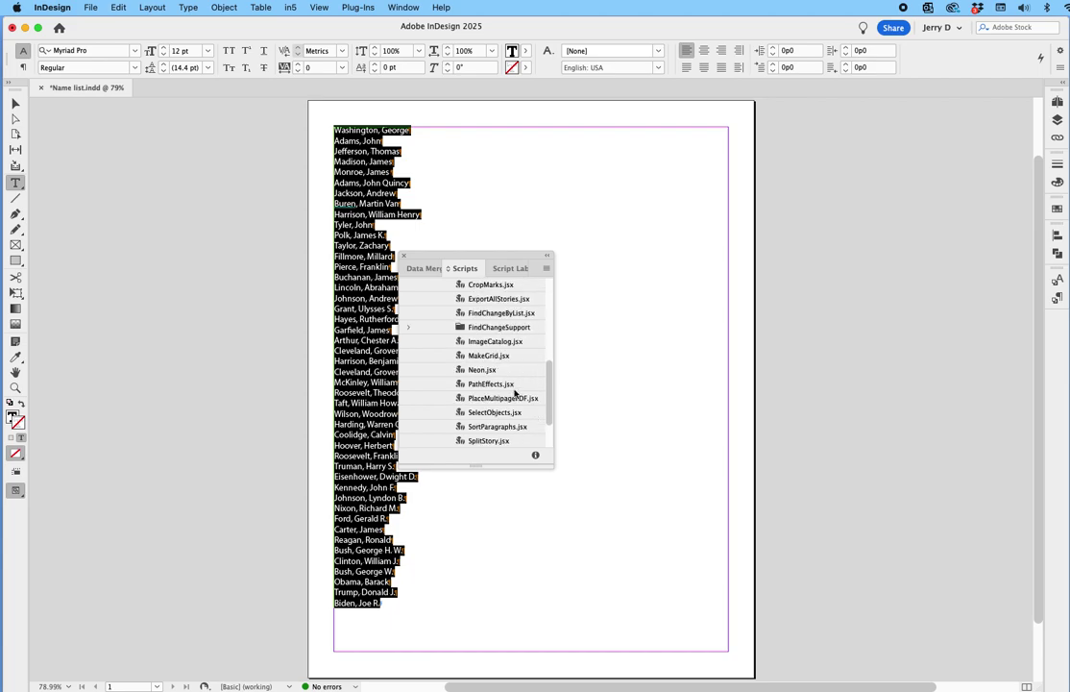
left_click(497, 430)
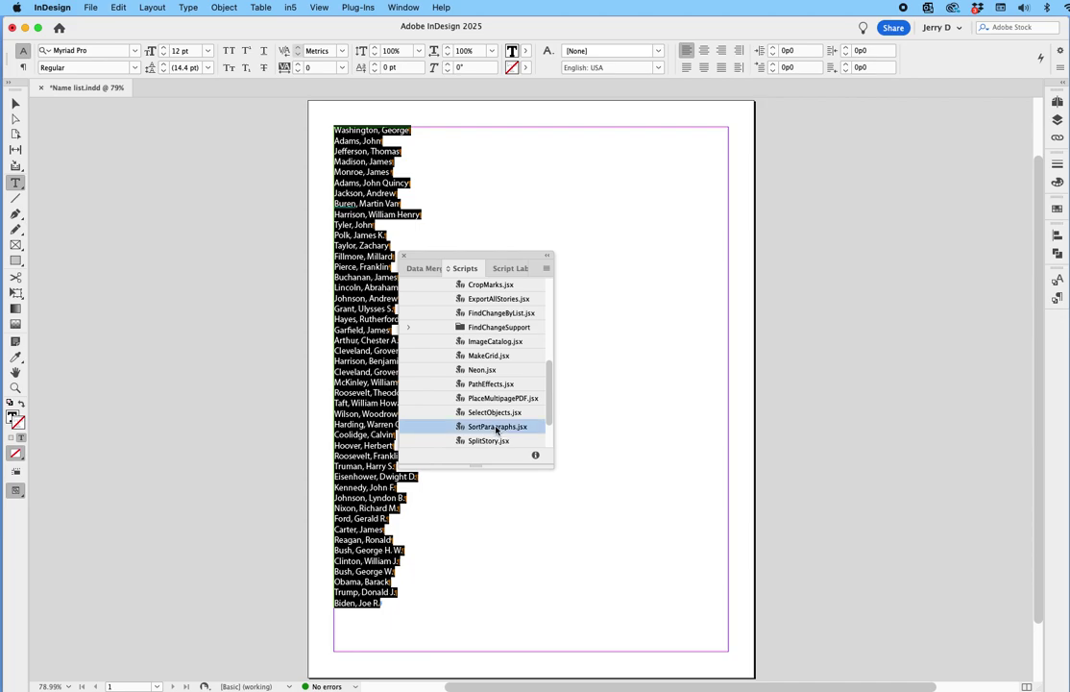
double_click(496, 427)
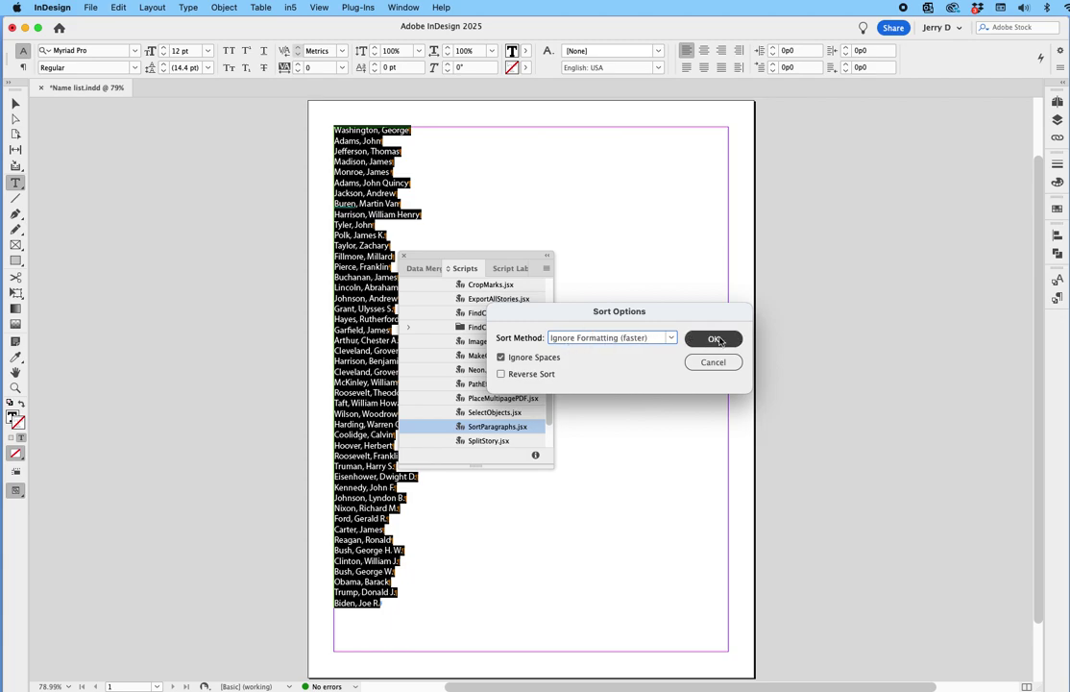
left_click(715, 339)
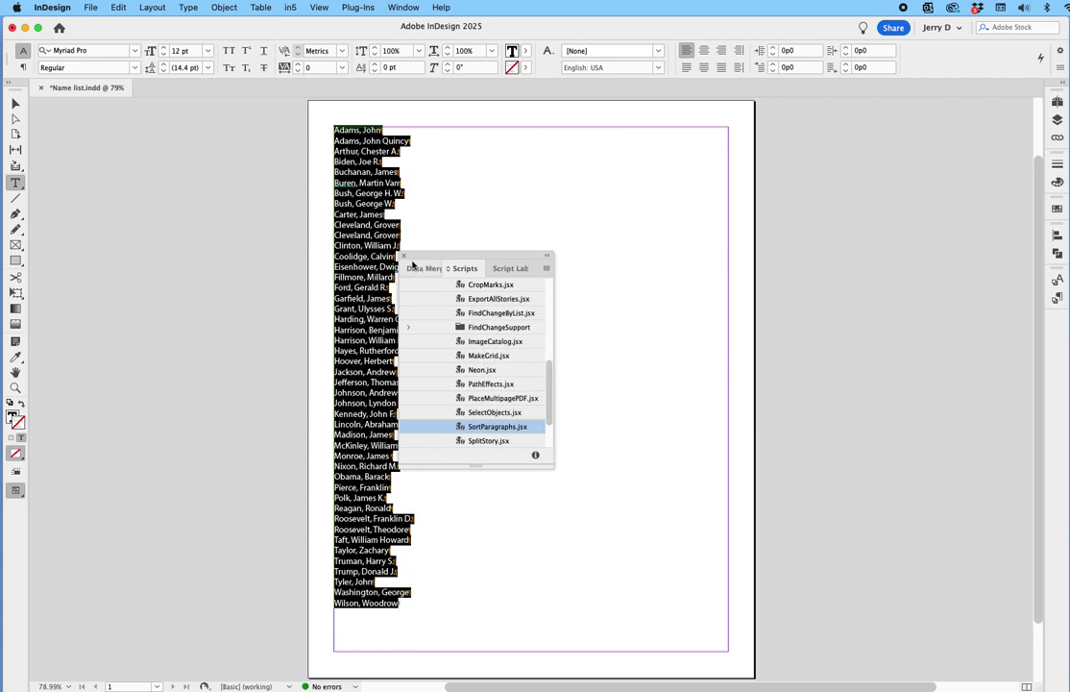
left_click(405, 255)
Examine the order of the name list up close from its beginning to its end
left_click(453, 212)
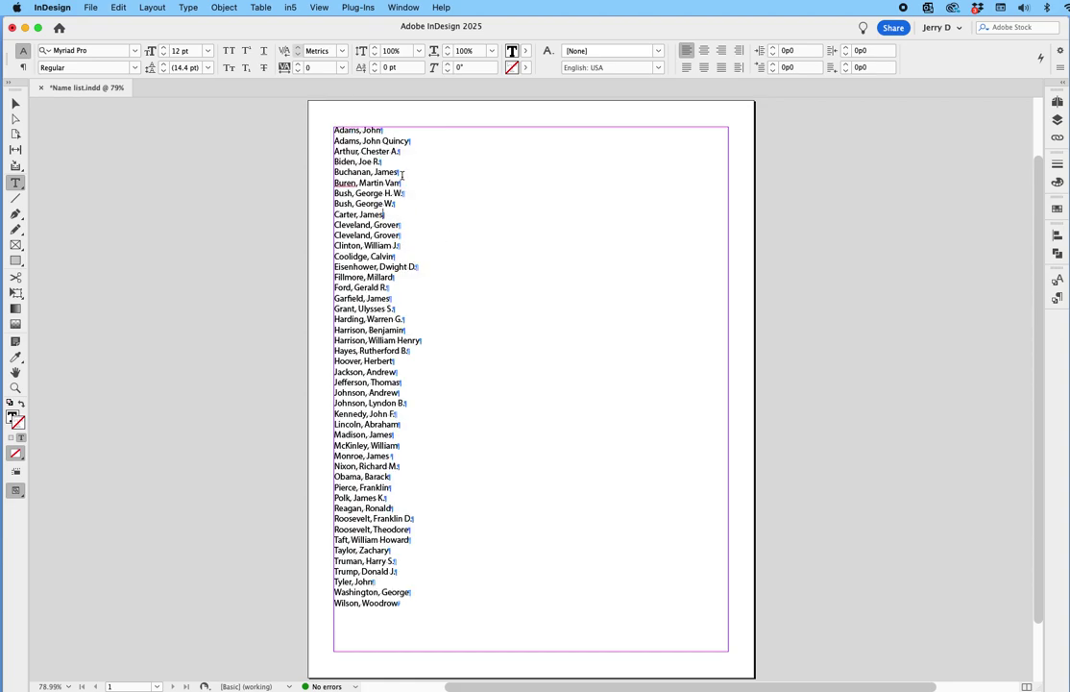
key("super+space")
left_click_drag(317, 118, 514, 415)
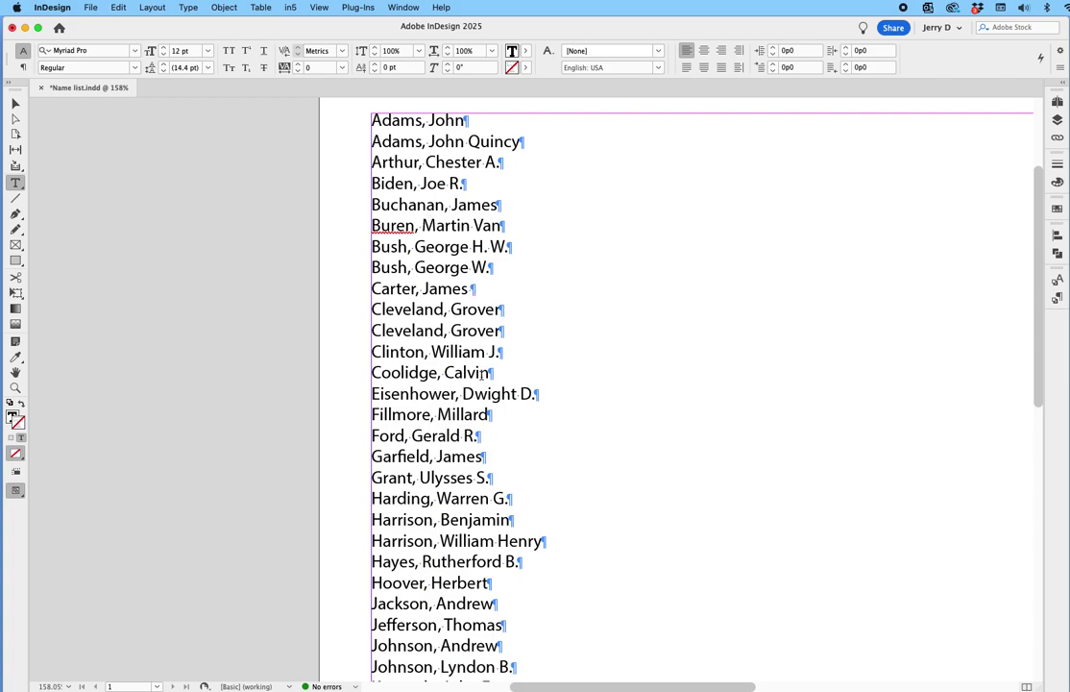
scroll(497, 382, "down", 10)
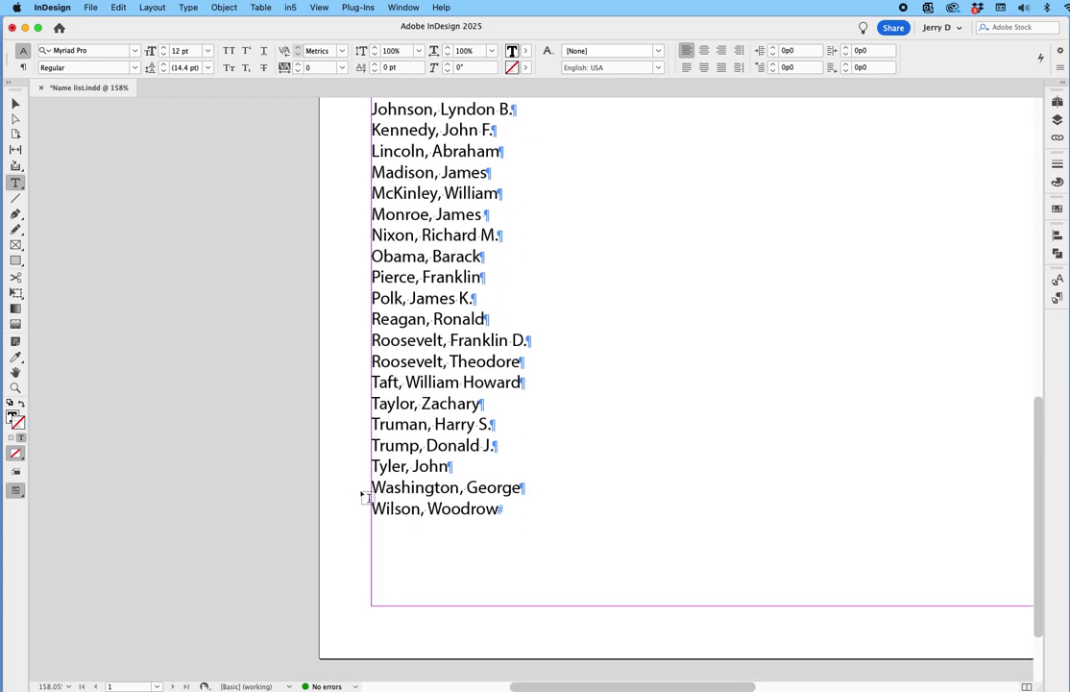